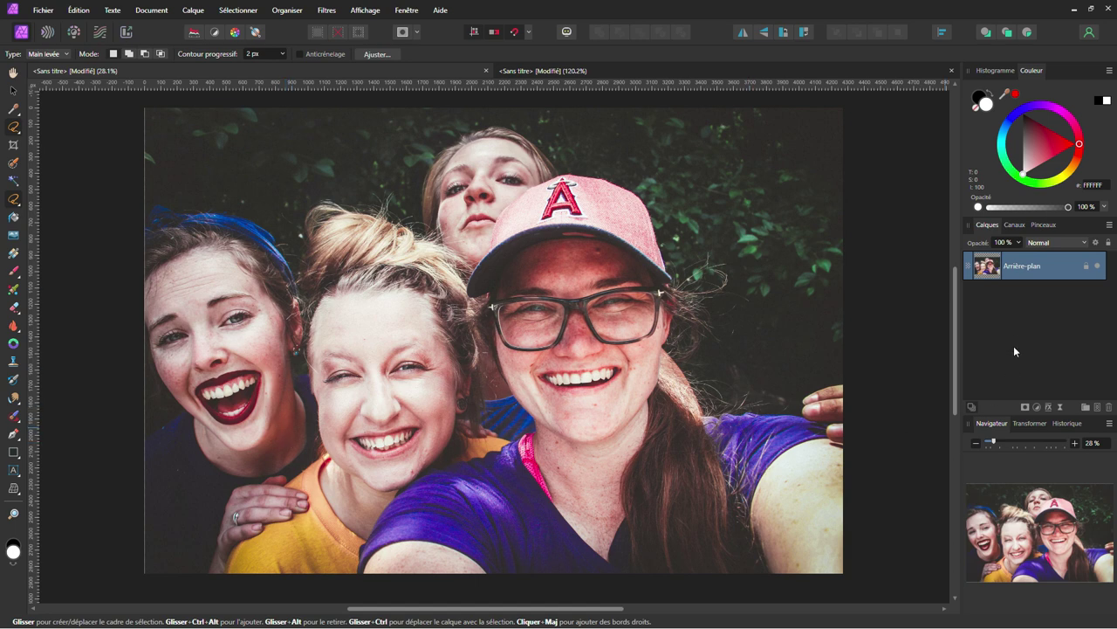
# - Duplicate Arrière-plan into a layer named Copie, hide the original, and select Copie
pyautogui.click(1021, 273)
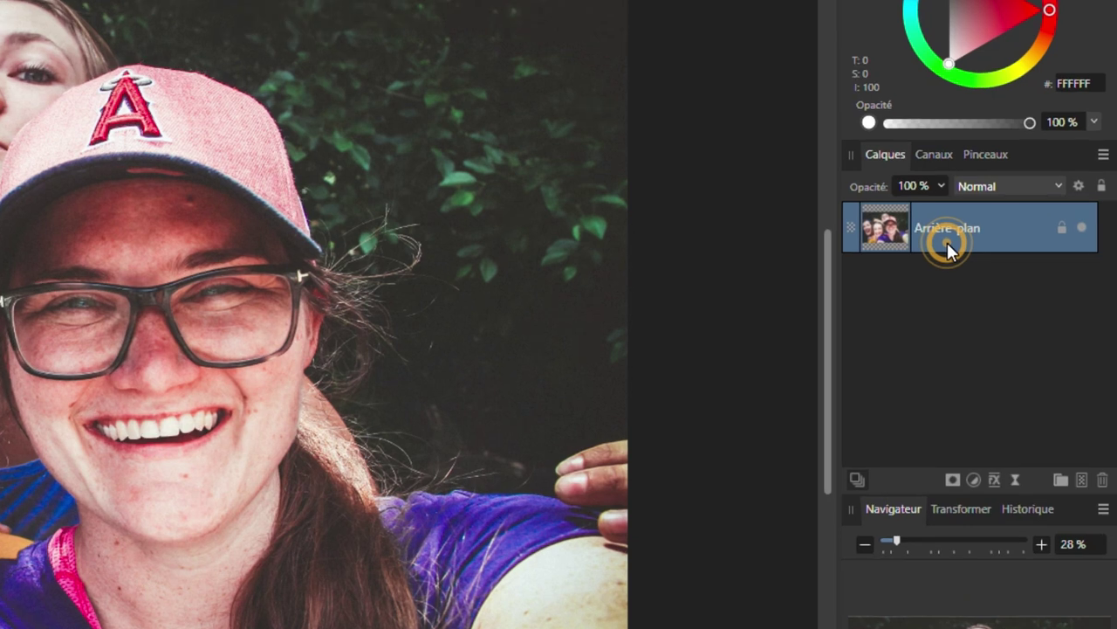
pyautogui.rightClick(947, 242)
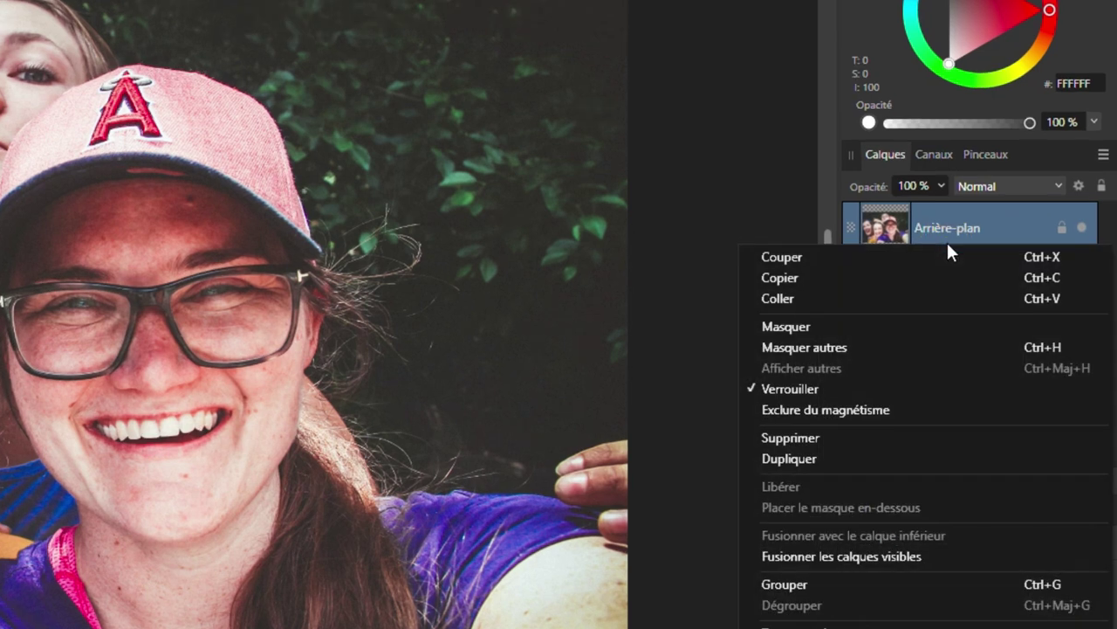
pyautogui.click(843, 457)
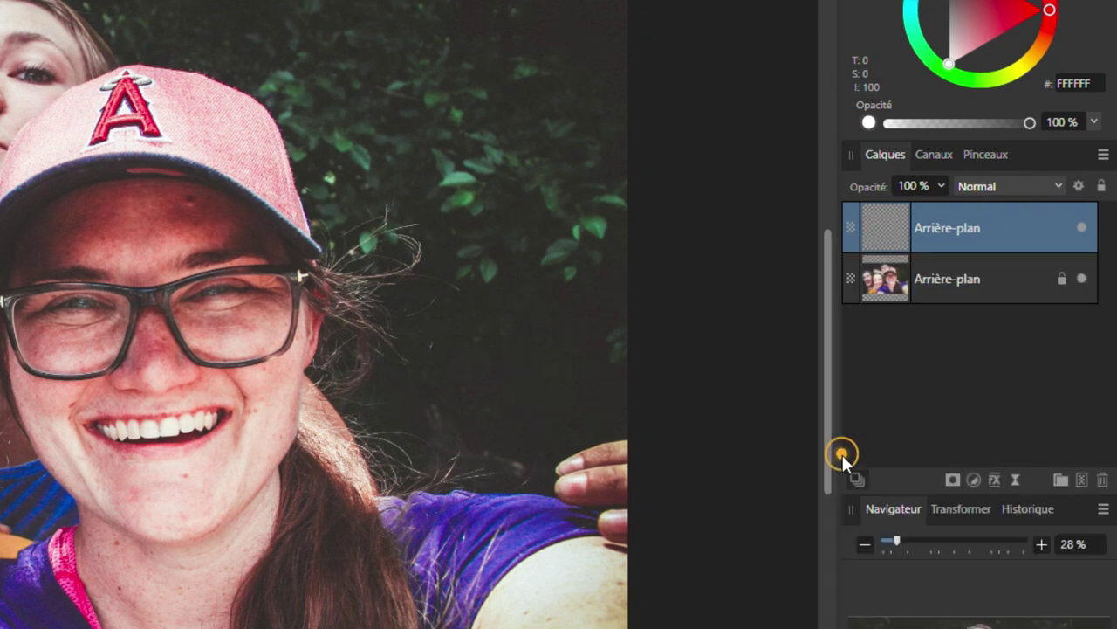
pyautogui.doubleClick(959, 227)
pyautogui.write('Copie')
pyautogui.click(957, 345)
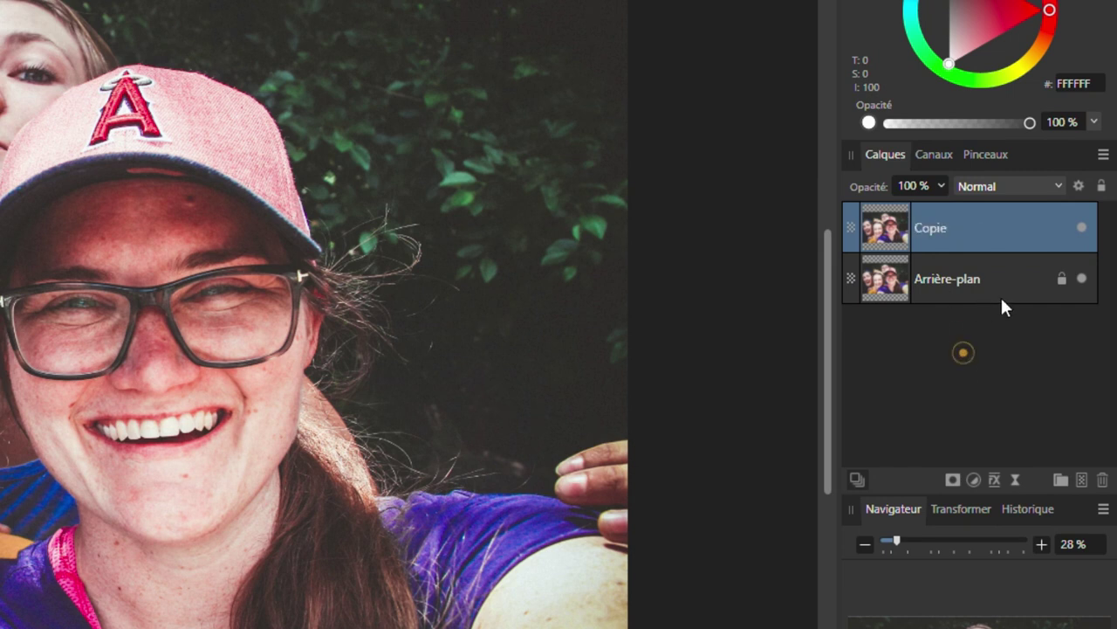
pyautogui.click(1083, 279)
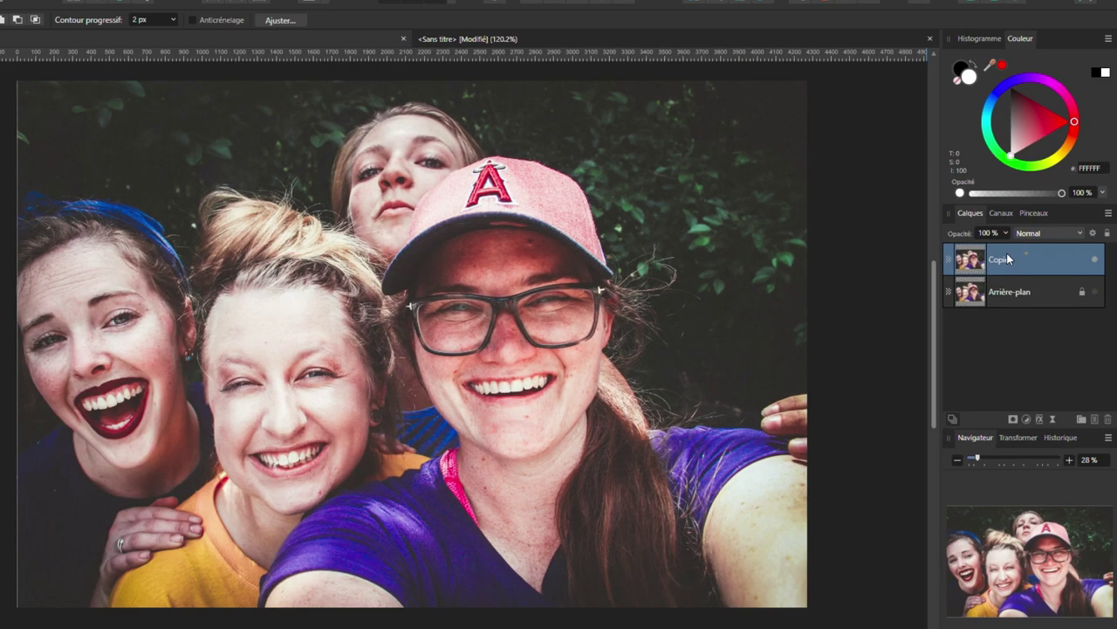
pyautogui.click(1023, 271)
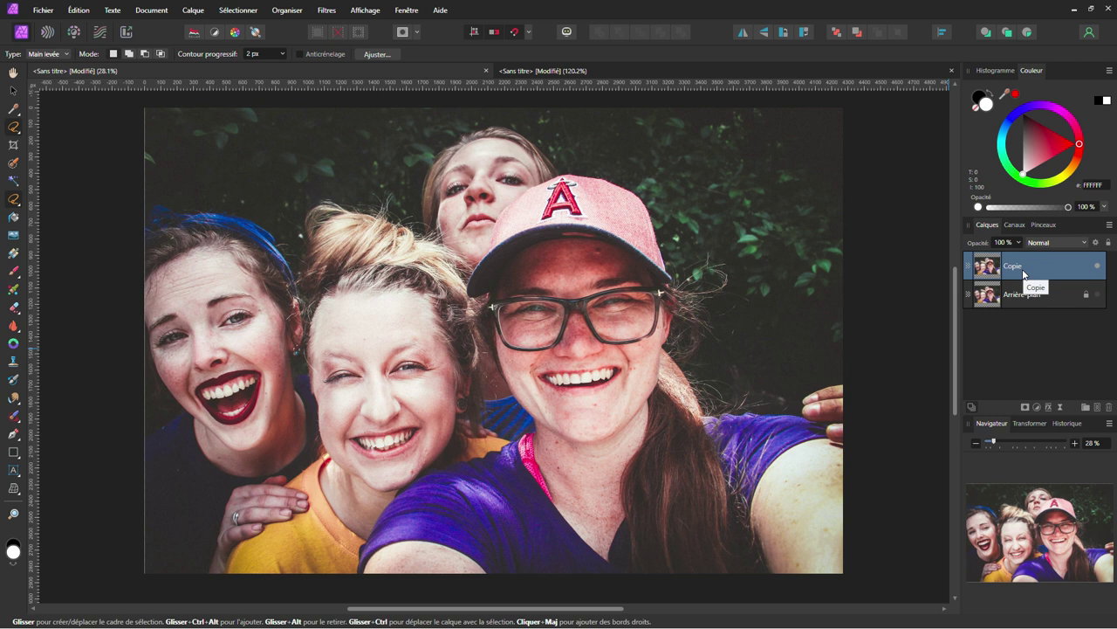
# - Lasso a freehand outline around the blonde woman's face in the yellow top
pyautogui.press('m')
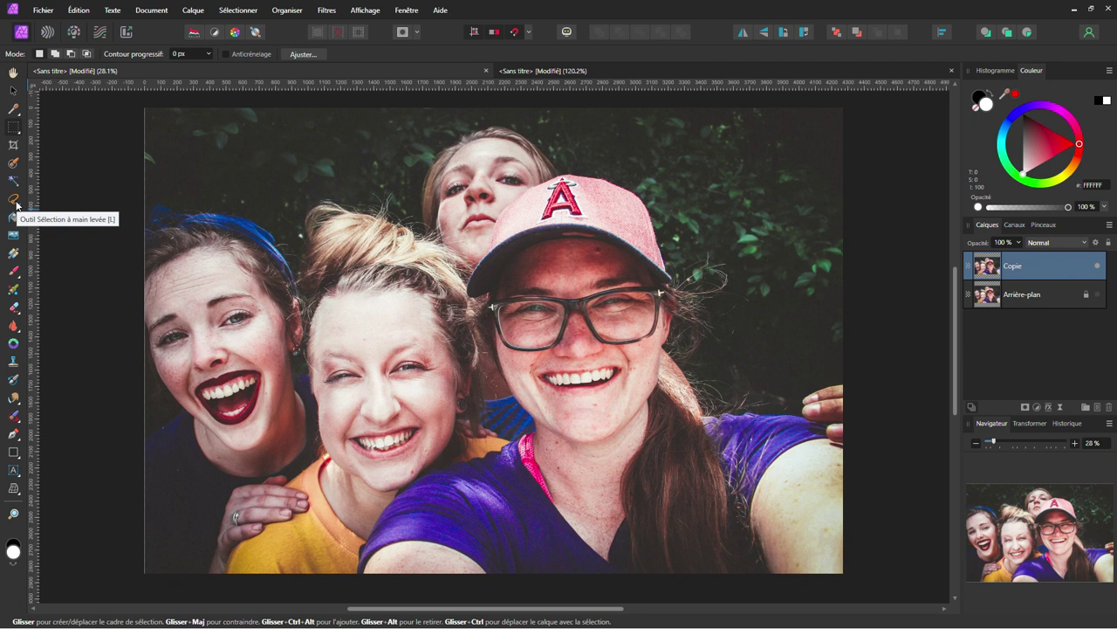
pyautogui.click(15, 203)
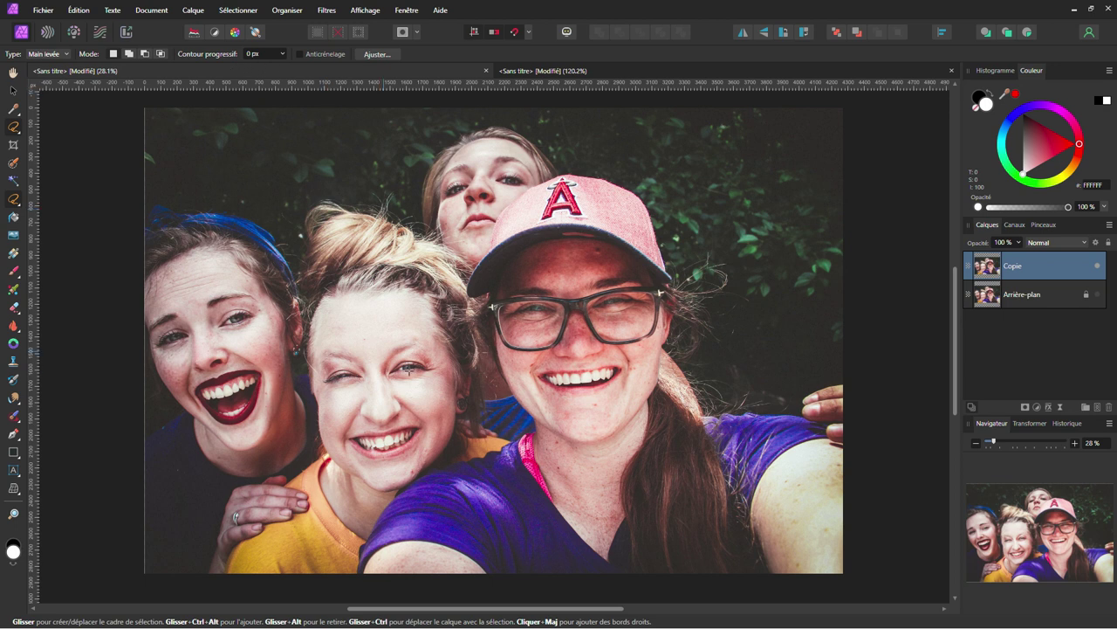
pyautogui.moveTo(376, 291)
pyautogui.mouseDown()
pyautogui.moveTo(312, 334)
pyautogui.moveTo(327, 454)
pyautogui.moveTo(403, 494)
pyautogui.moveTo(456, 413)
pyautogui.moveTo(458, 375)
pyautogui.moveTo(424, 295)
pyautogui.moveTo(379, 290)
pyautogui.mouseUp()
# - Save the face selection as a spare channel and view it in Canaux
pyautogui.click(243, 9)
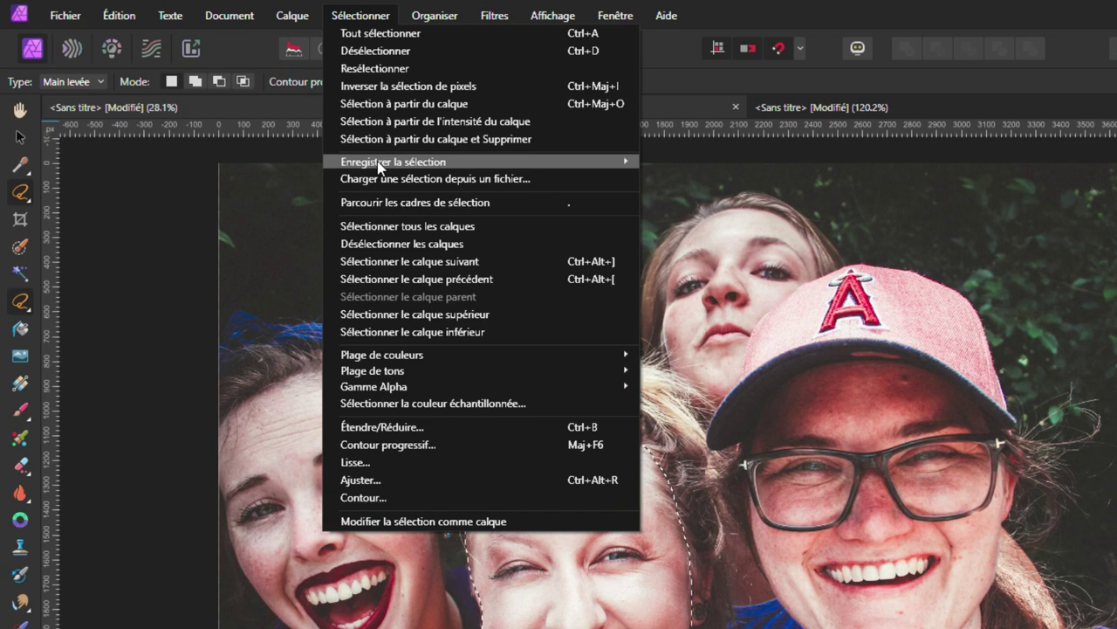
pyautogui.moveTo(371, 153)
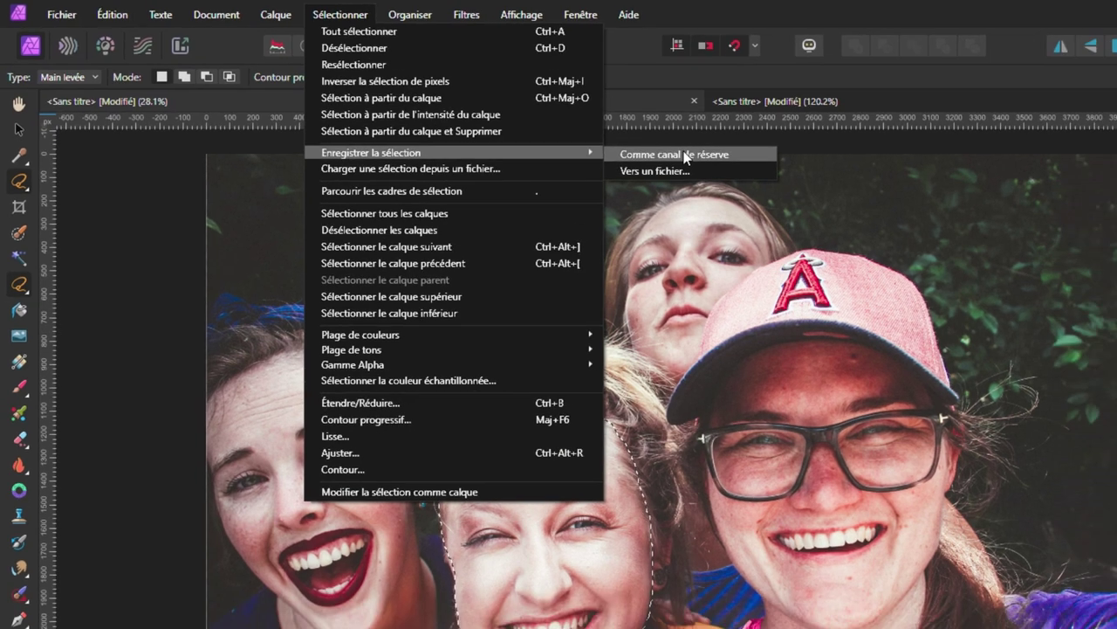
pyautogui.click(725, 163)
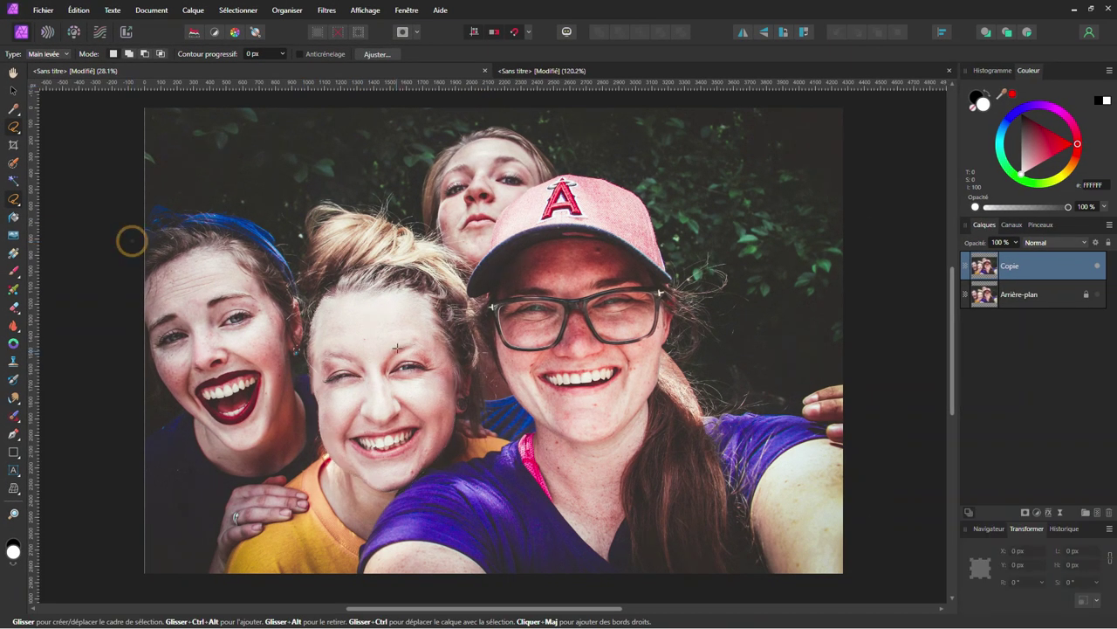
pyautogui.click(1010, 225)
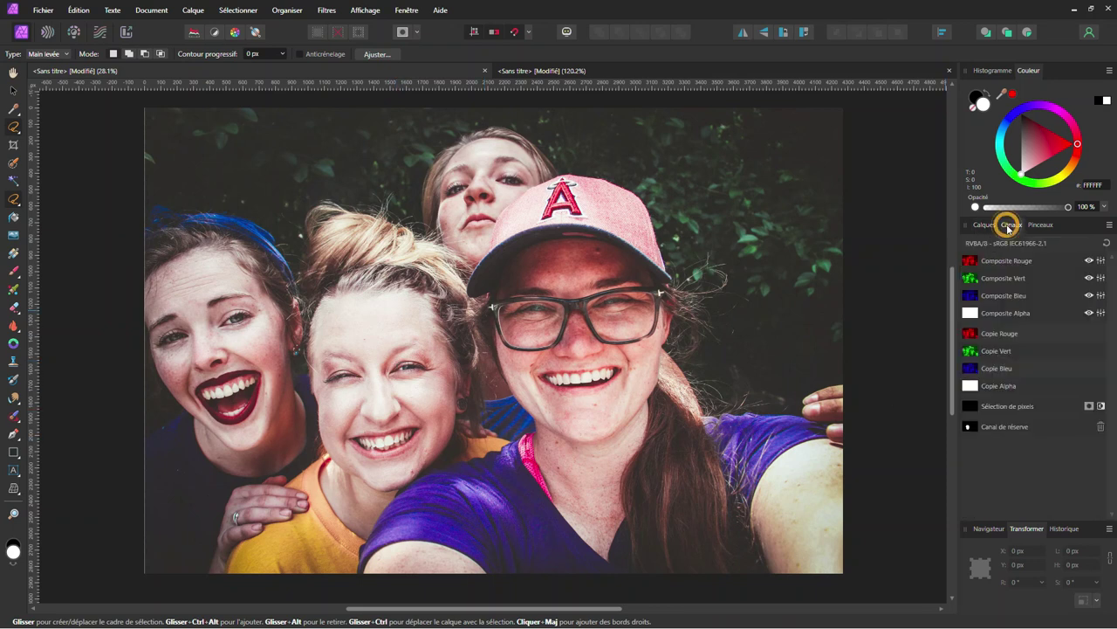
pyautogui.click(1000, 427)
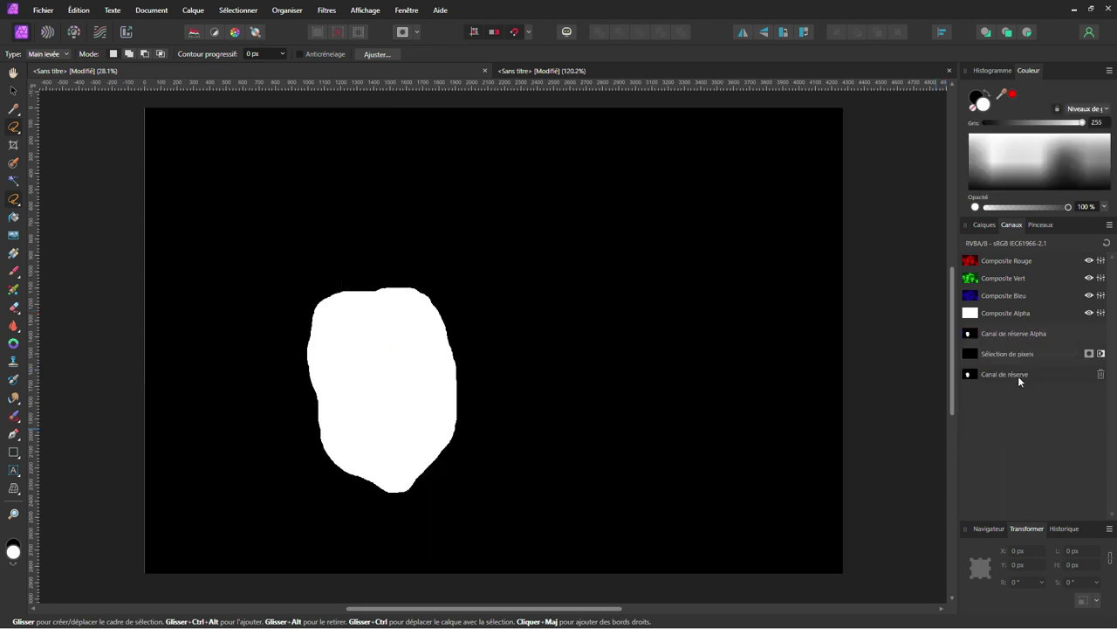
# - Load the spare channel as the pixel selection and reselect the Copie layer
pyautogui.rightClick(1020, 378)
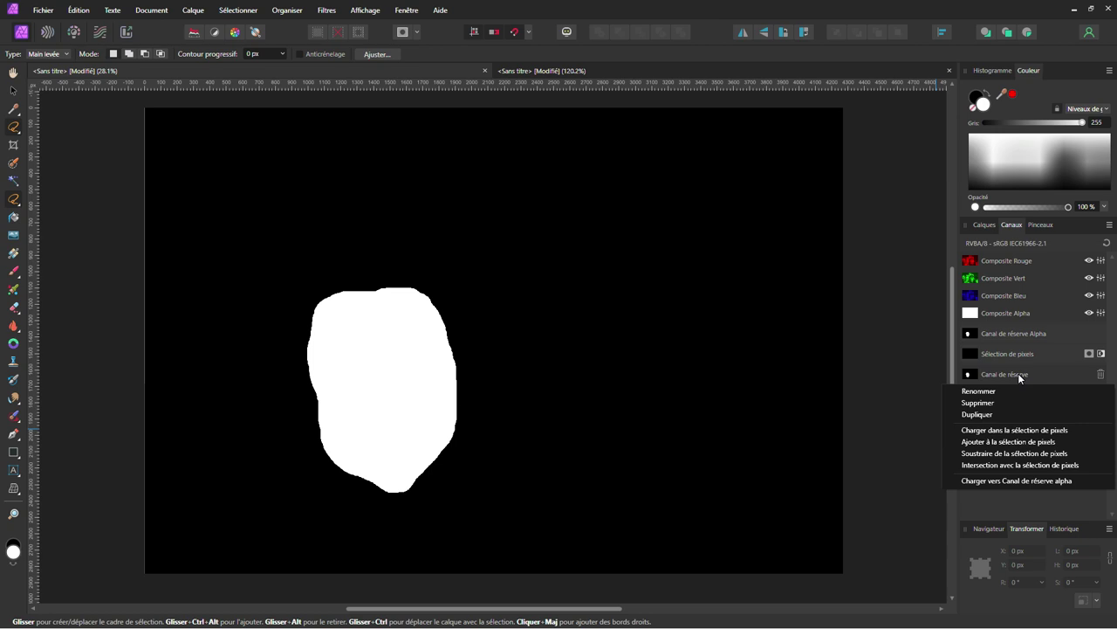
pyautogui.click(1016, 429)
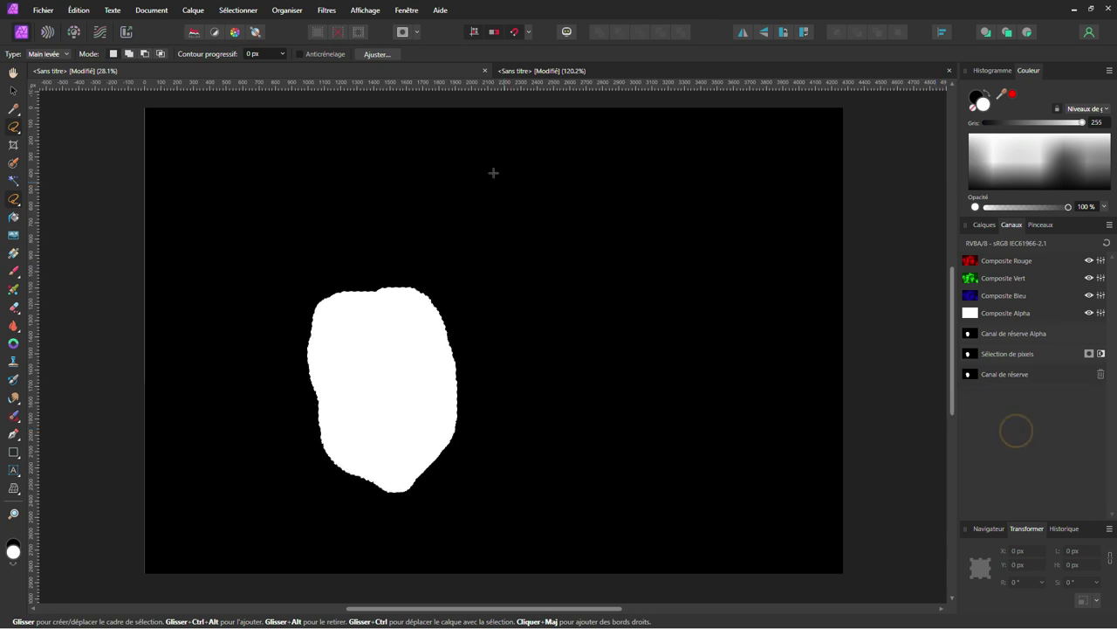
pyautogui.click(984, 225)
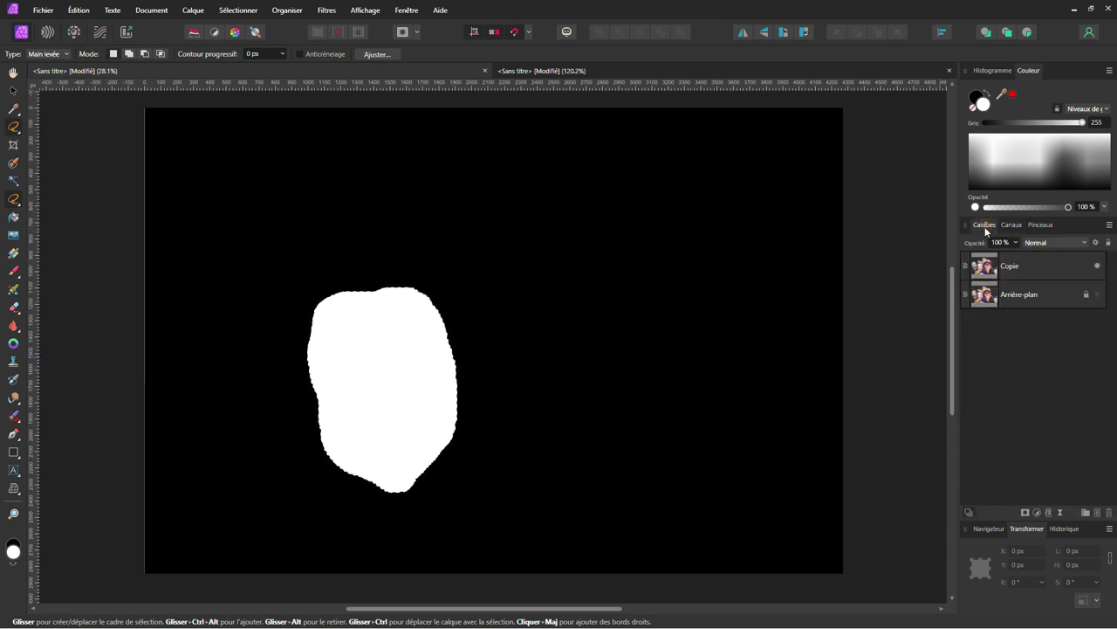
pyautogui.click(985, 266)
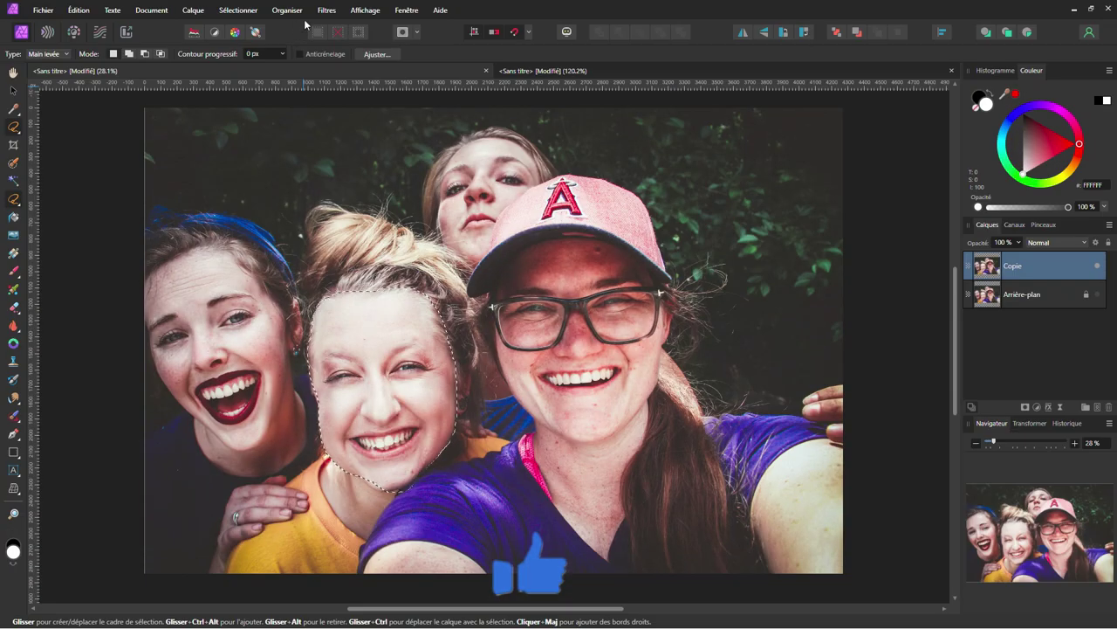
# - Pixelate the selected face with the Pixéliser filter at Quantification about 123
pyautogui.click(325, 10)
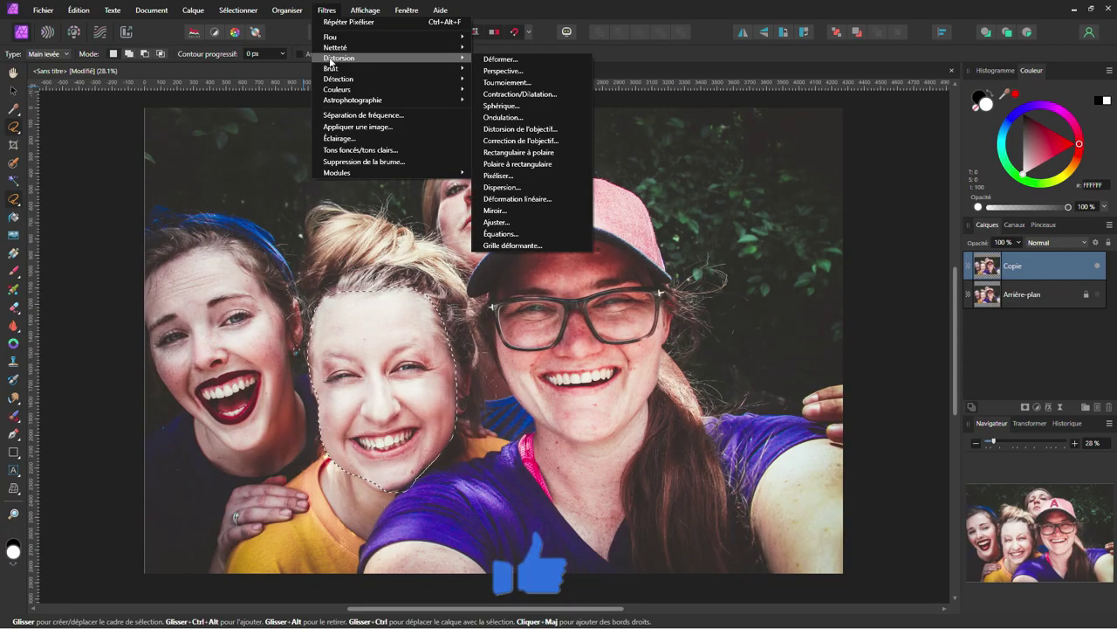
pyautogui.moveTo(339, 57)
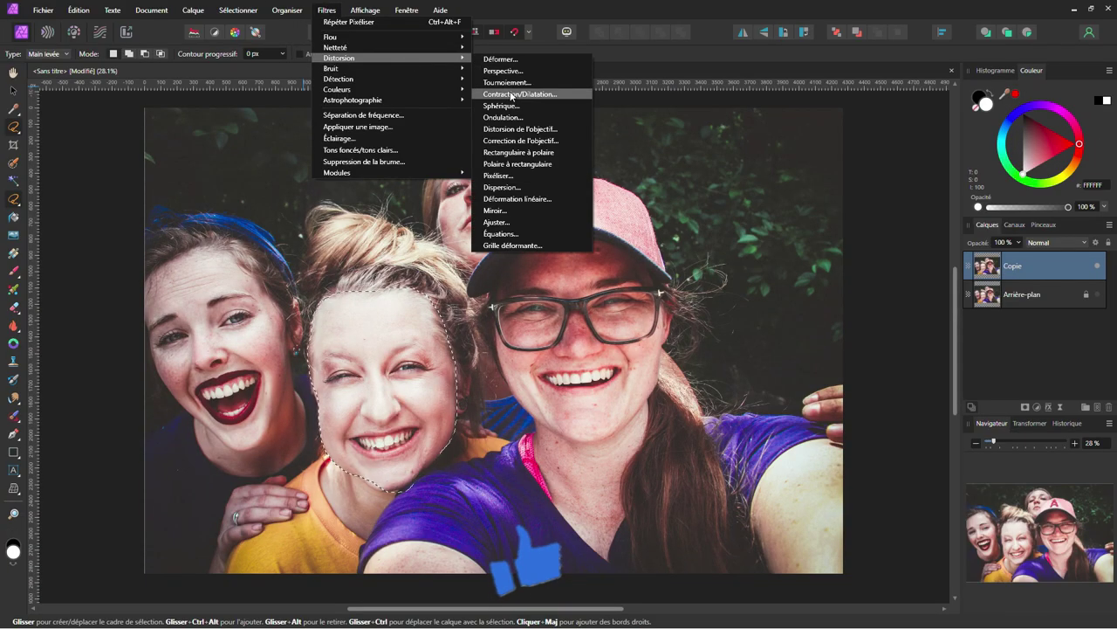
pyautogui.click(506, 177)
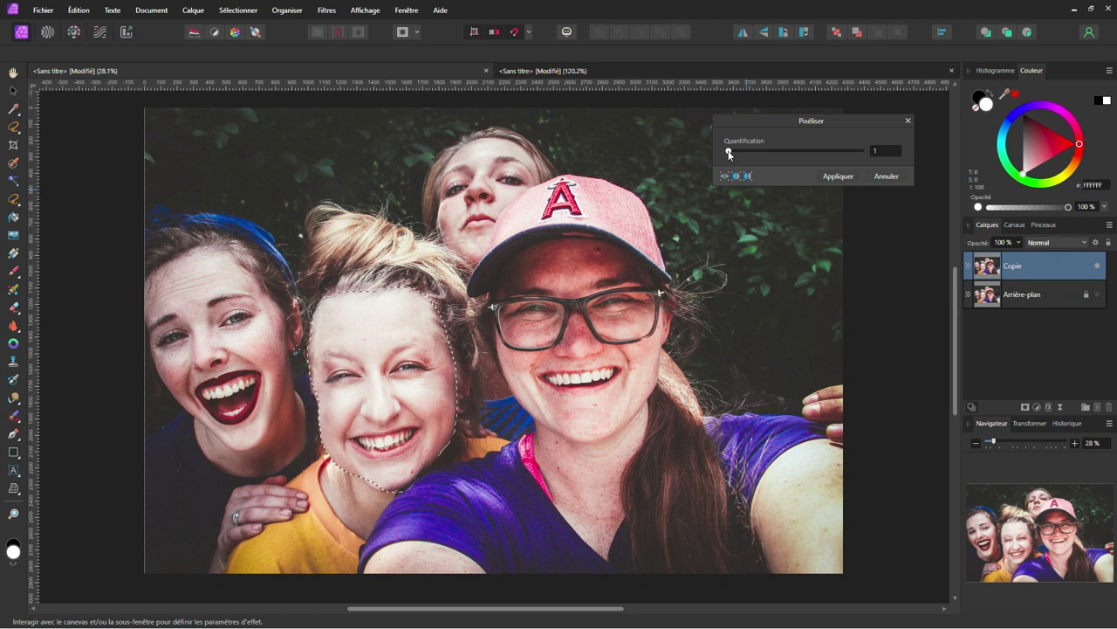
pyautogui.moveTo(729, 152); pyautogui.dragTo(746, 154)
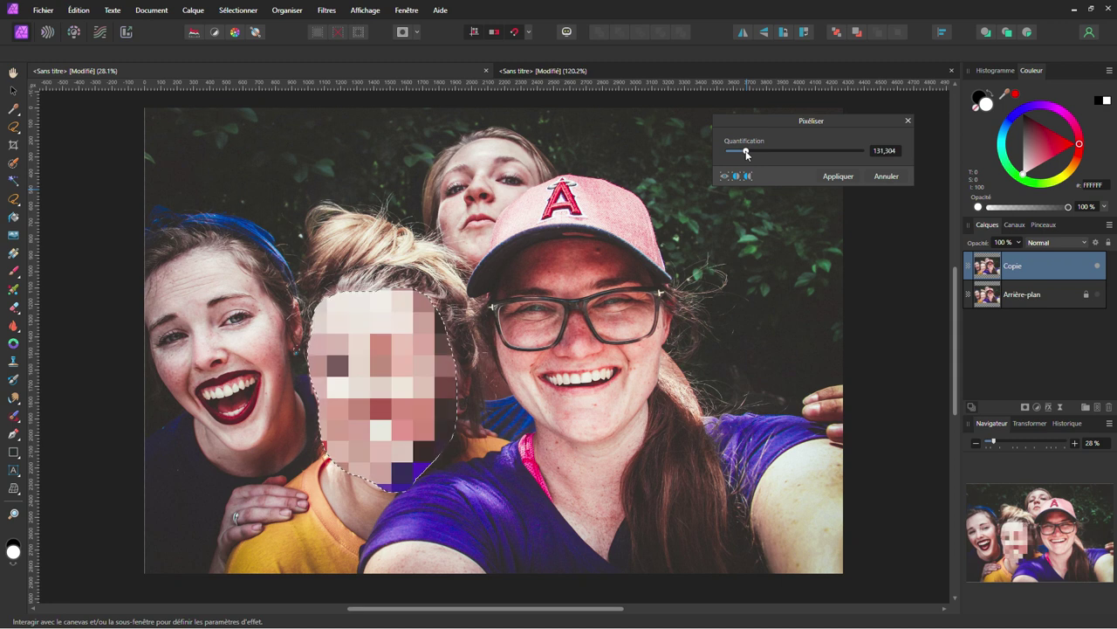
pyautogui.moveTo(748, 154); pyautogui.dragTo(746, 155)
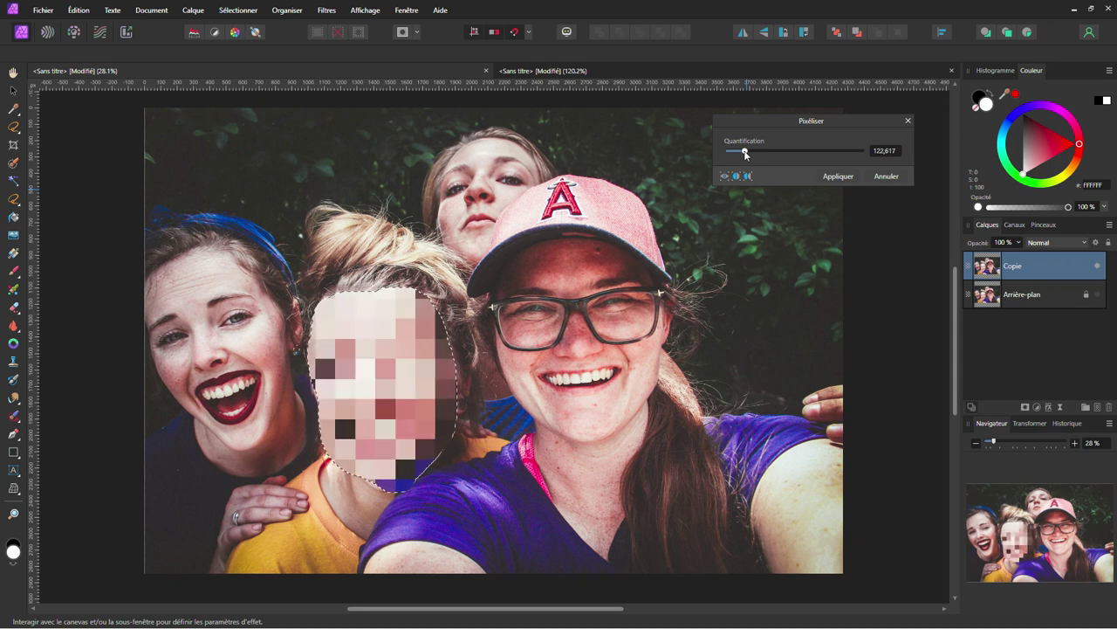
pyautogui.press('Return')
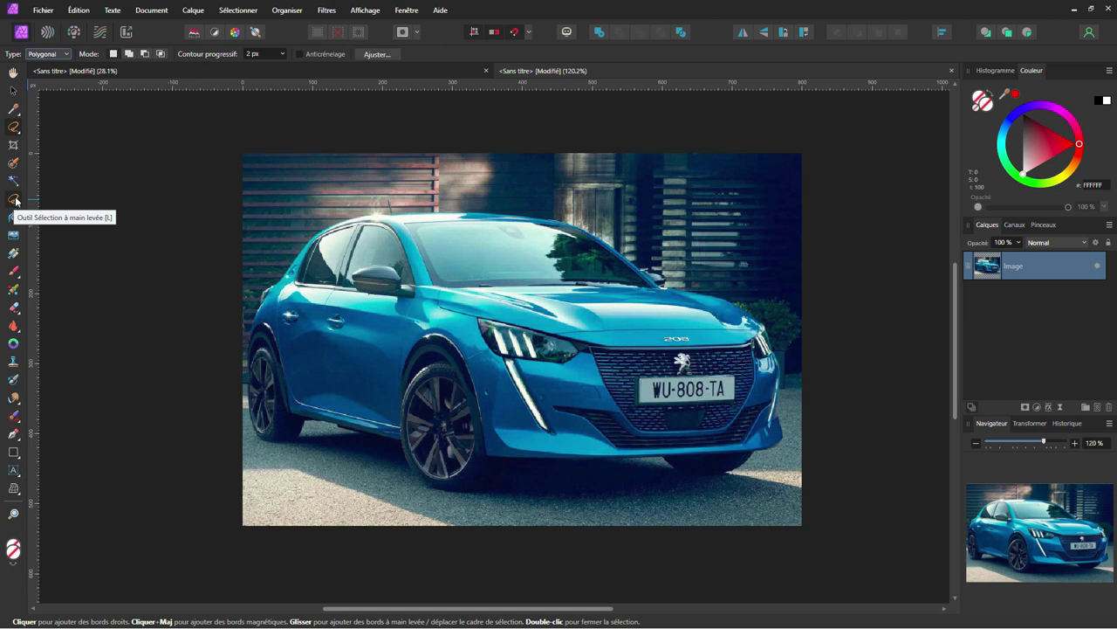
# - Switch the lasso to Polygonal and outline the car's licence plate with straight edges
pyautogui.click(63, 53)
pyautogui.click(53, 79)
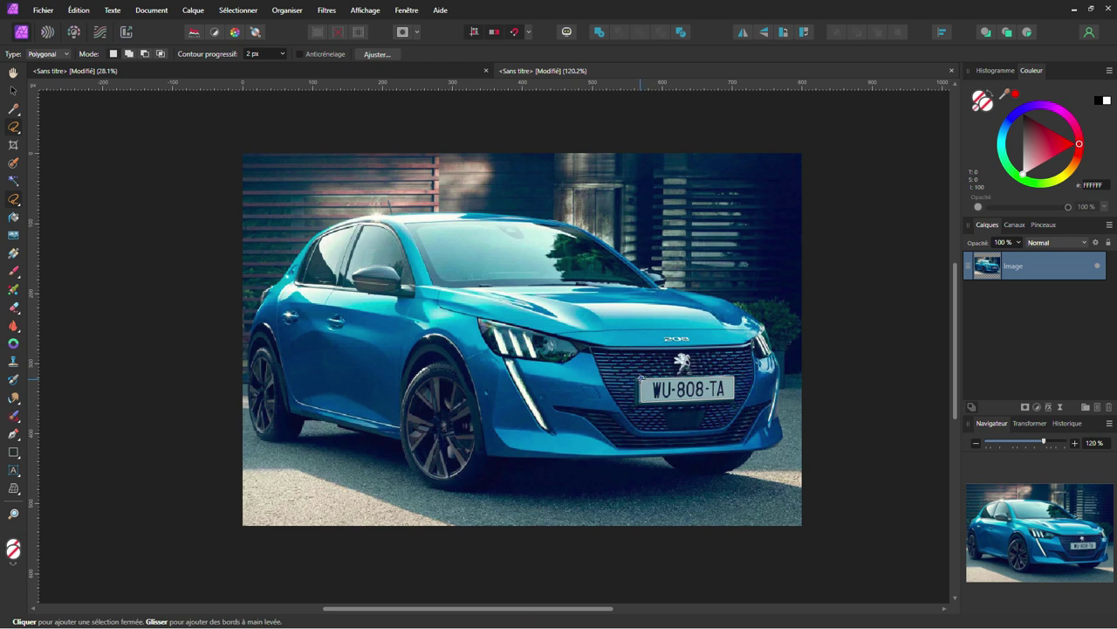
pyautogui.click(642, 378)
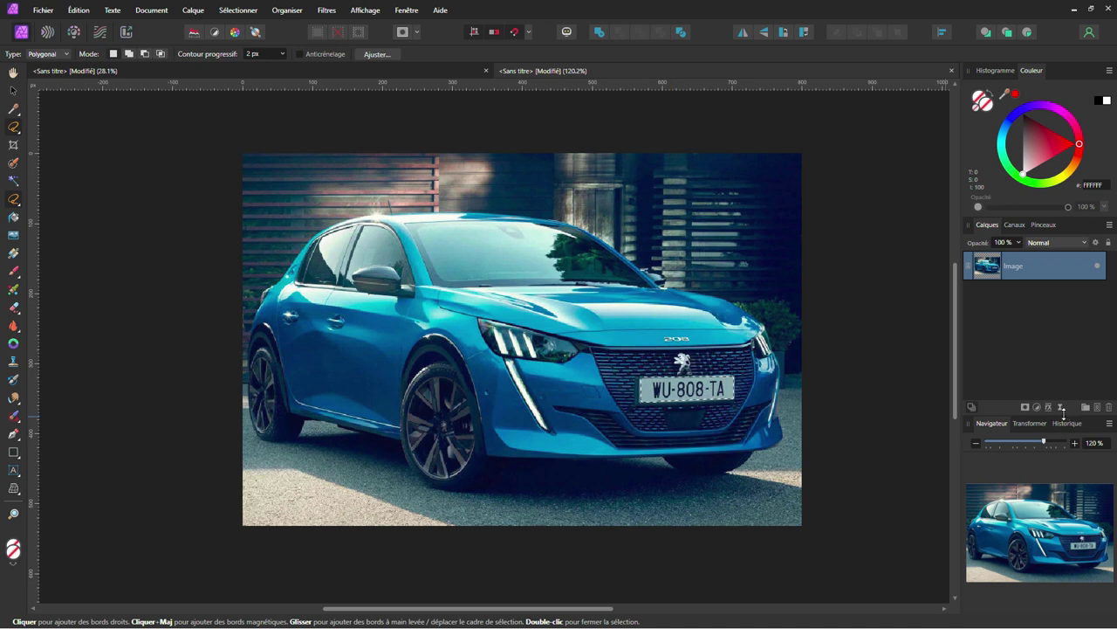
# - Add a live Flou gaussien filter with a 6.3 px radius over the licence plate
pyautogui.click(1061, 409)
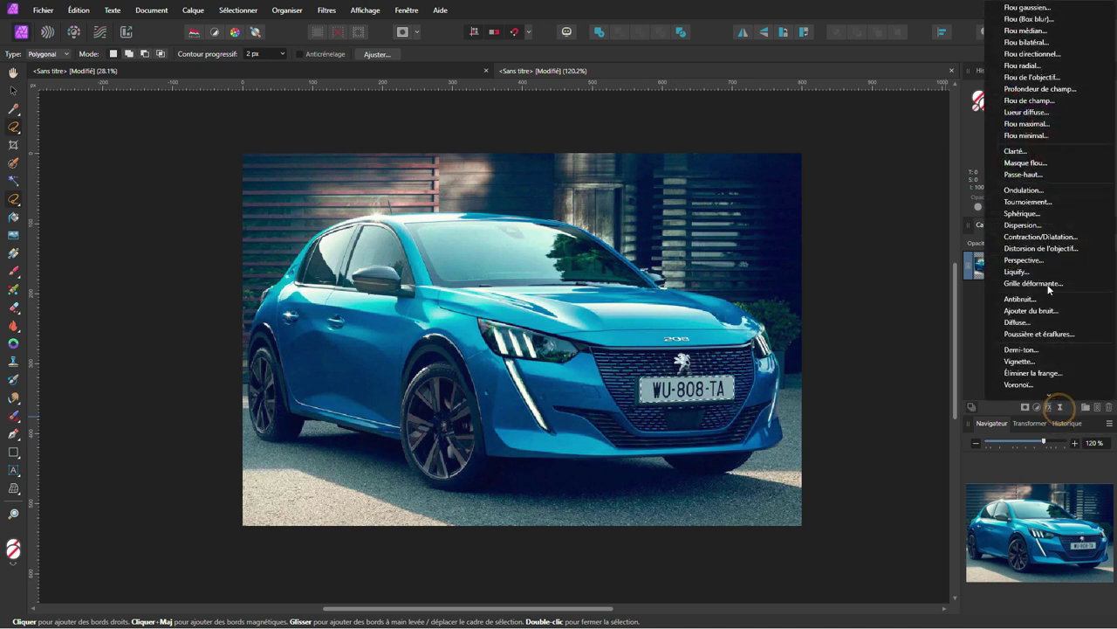
pyautogui.click(1036, 8)
pyautogui.moveTo(727, 153); pyautogui.dragTo(775, 154)
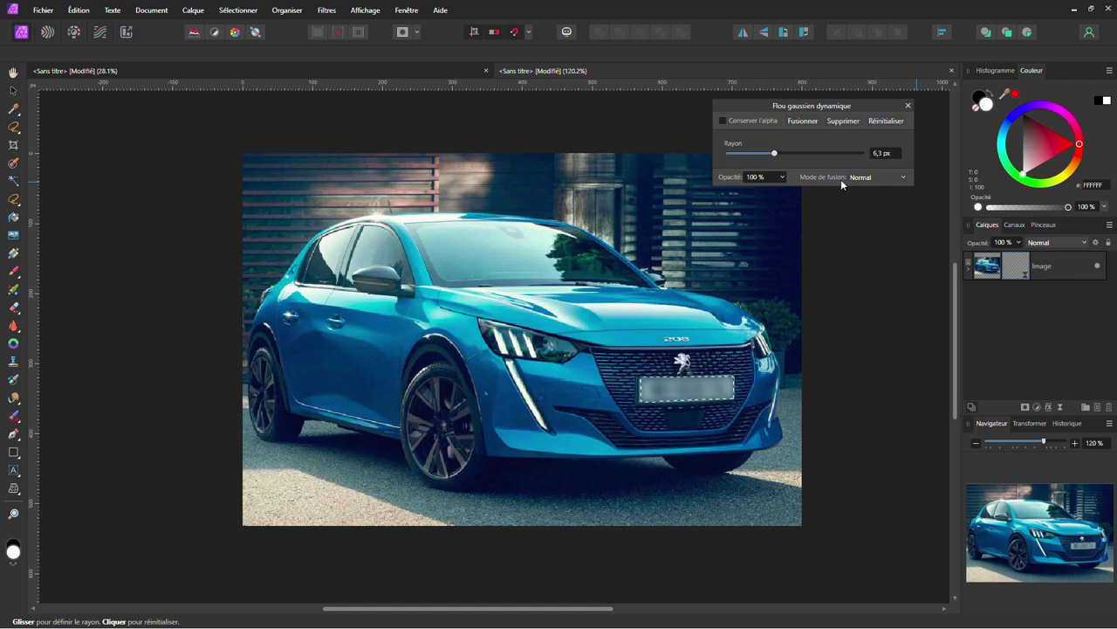
pyautogui.click(907, 105)
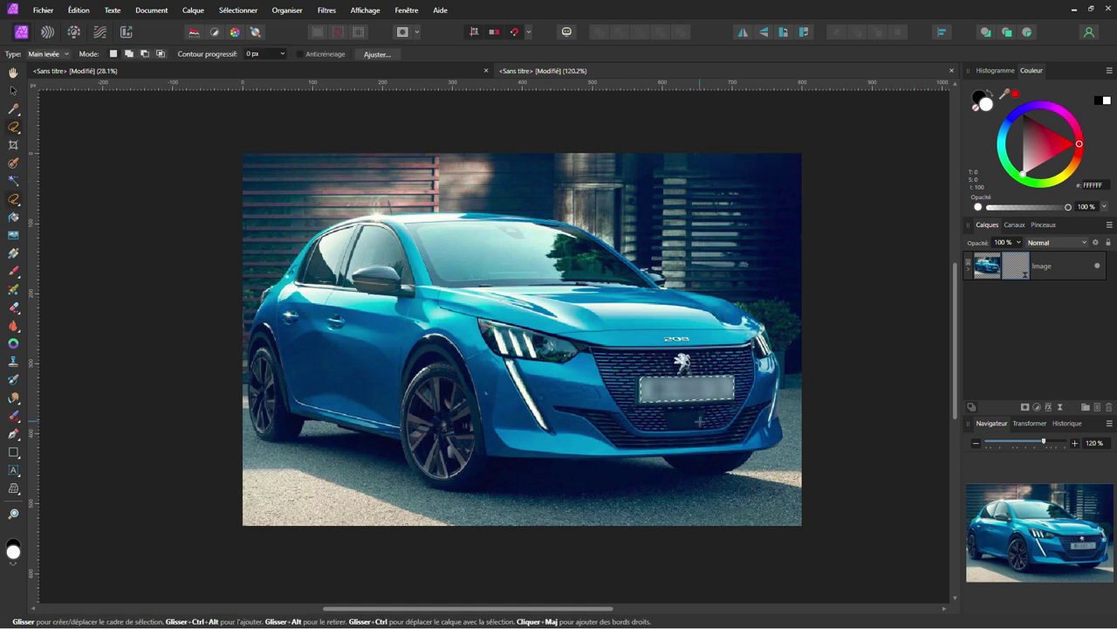
# - Expand the Image layer and toggle the Flou gaussien layer off and on, ending with it visible
pyautogui.click(969, 265)
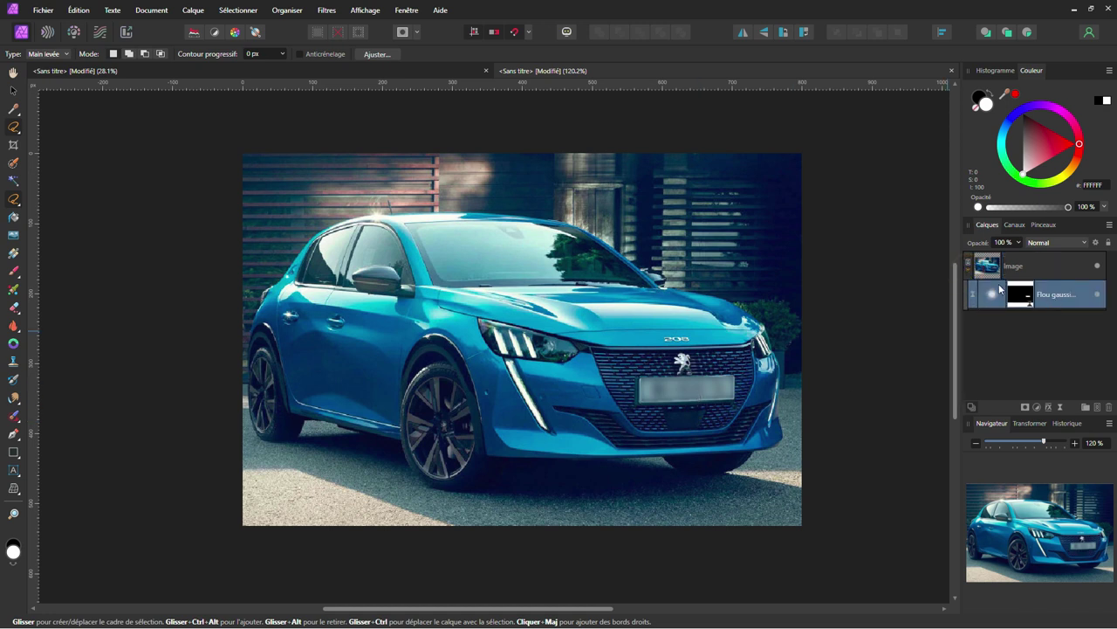
pyautogui.click(1097, 295)
pyautogui.click(1097, 296)
pyautogui.click(1098, 295)
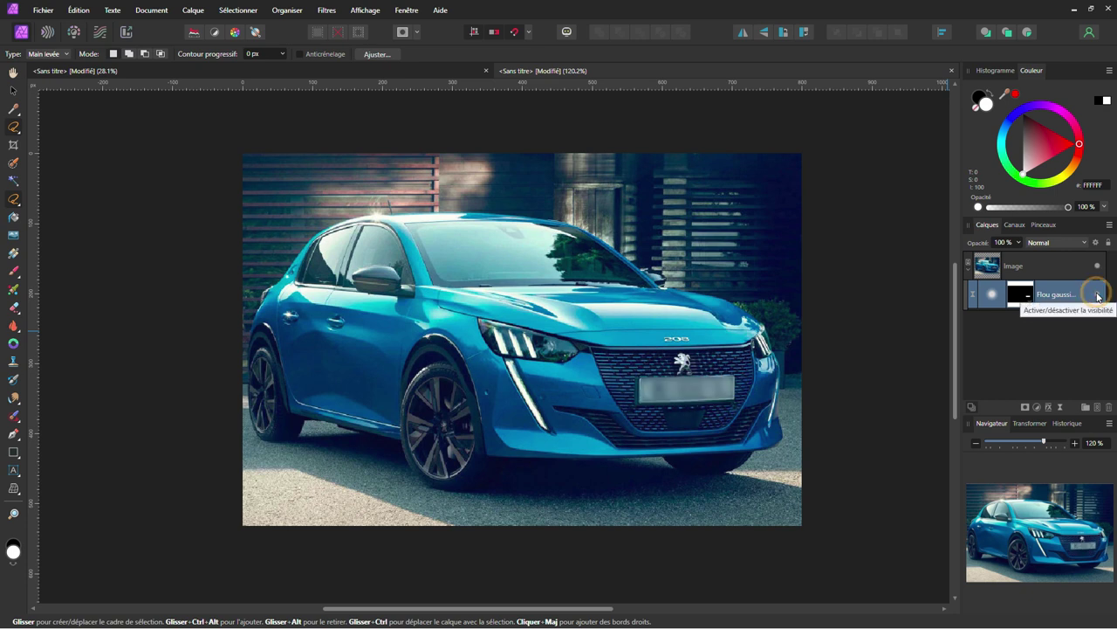
pyautogui.click(1098, 295)
pyautogui.click(1097, 295)
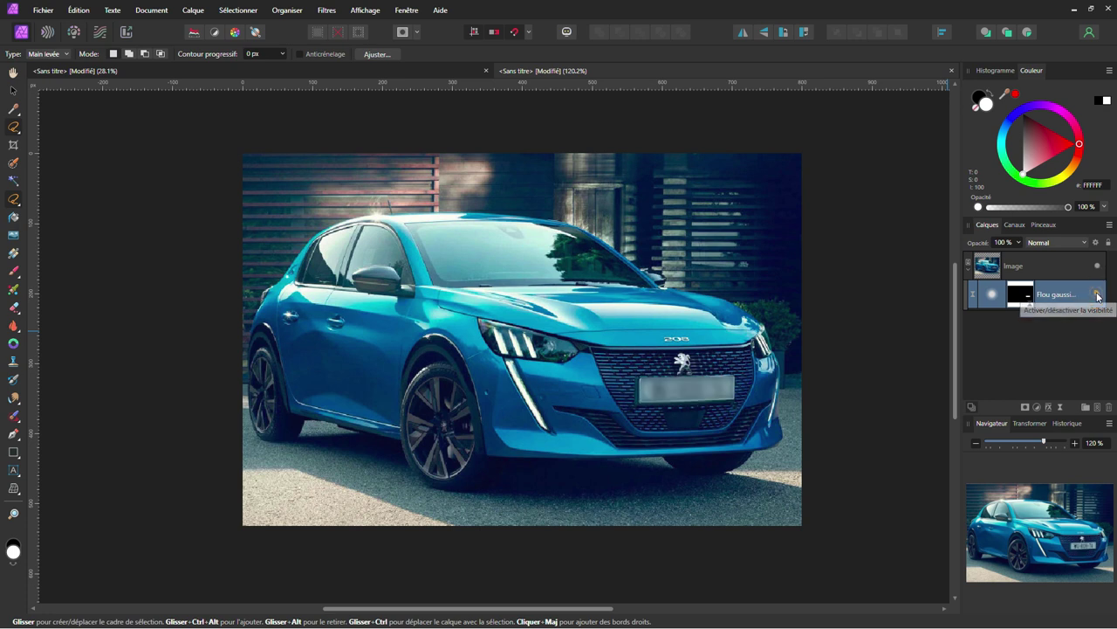
pyautogui.click(1098, 295)
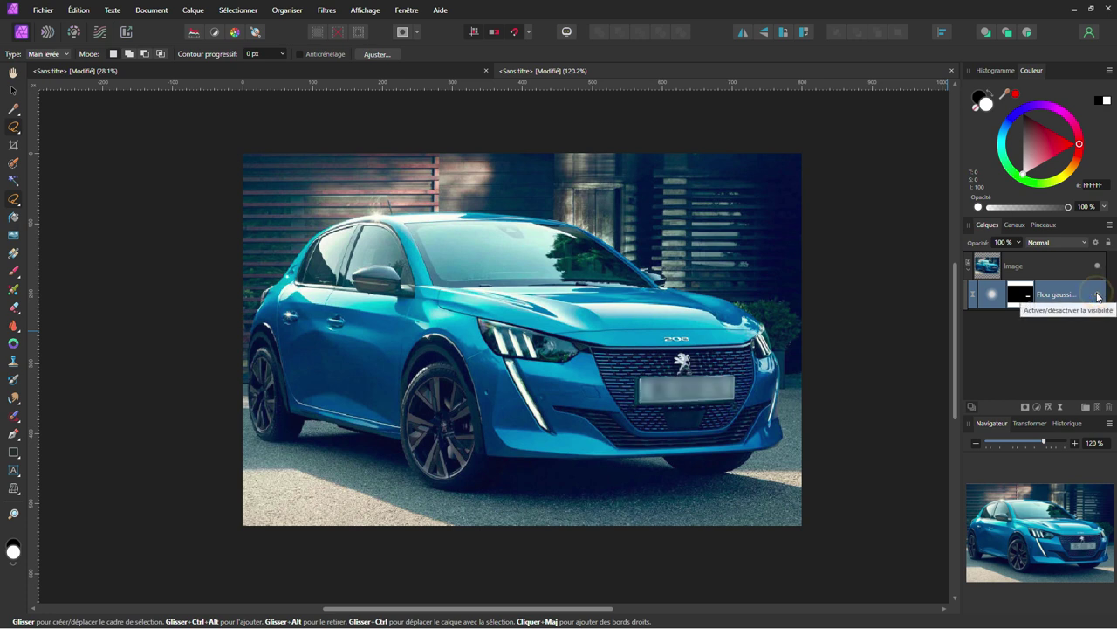